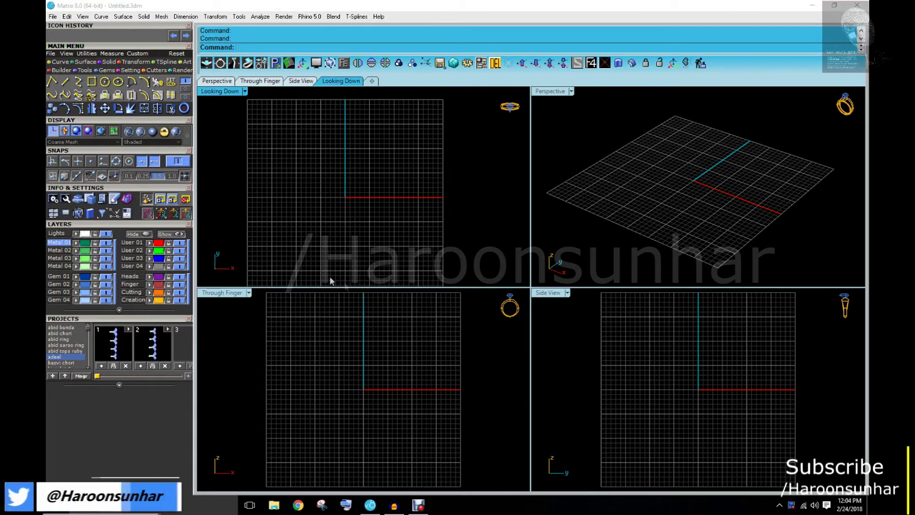
Collapse the Layers and Projects sections of the side panel
left_click(155, 224)
left_click(158, 231)
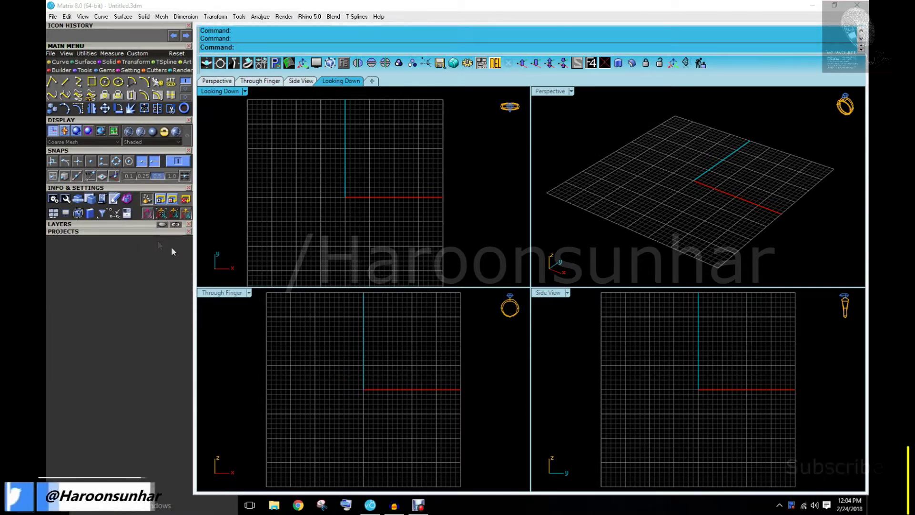
left_click(127, 70)
left_click(53, 82)
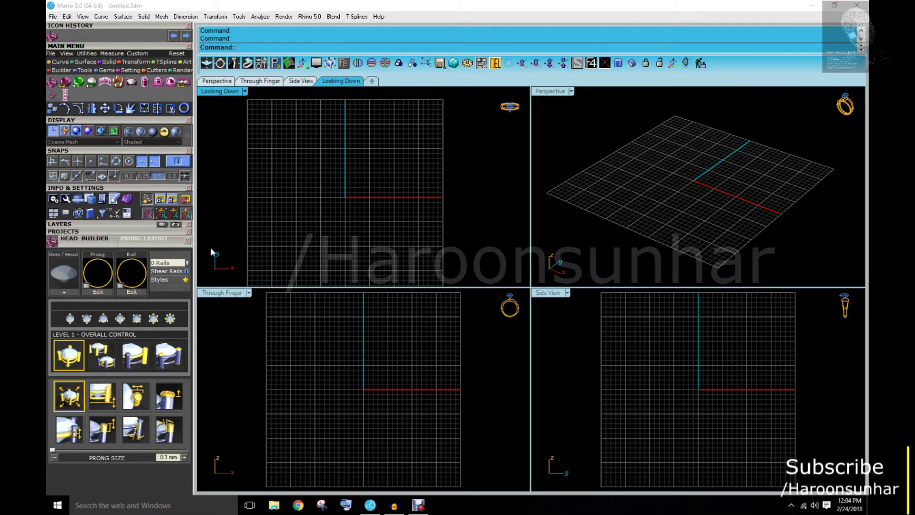
left_click(188, 242)
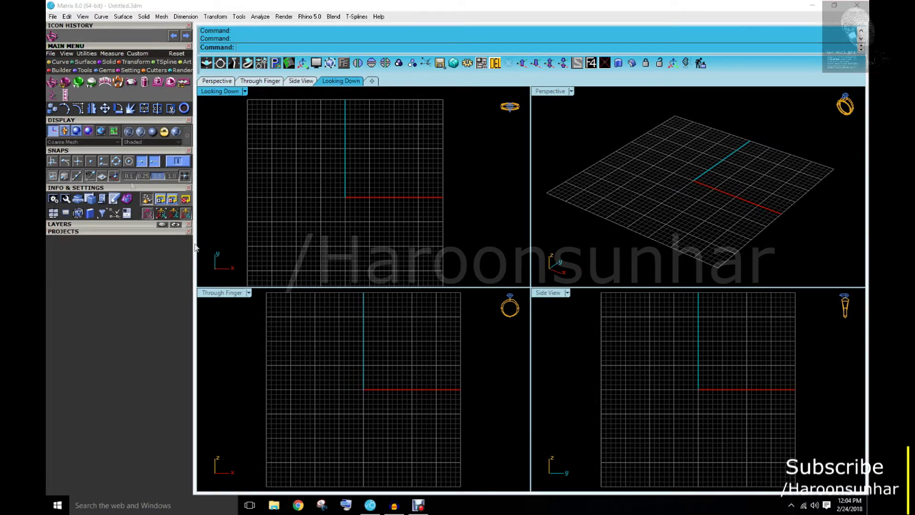
Load a 2.5 mm round diamond with the Gem Loader, maximize the Looking Down view and close the loader
left_click(104, 70)
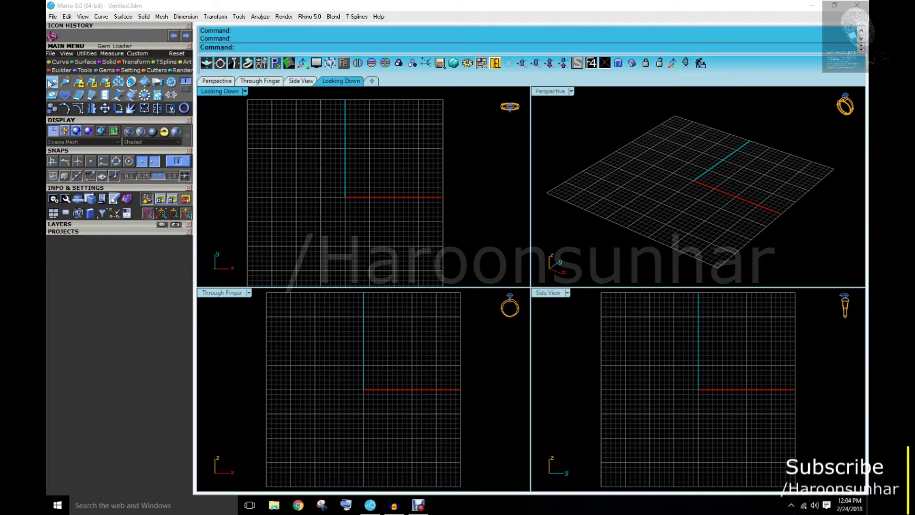
left_click(51, 82)
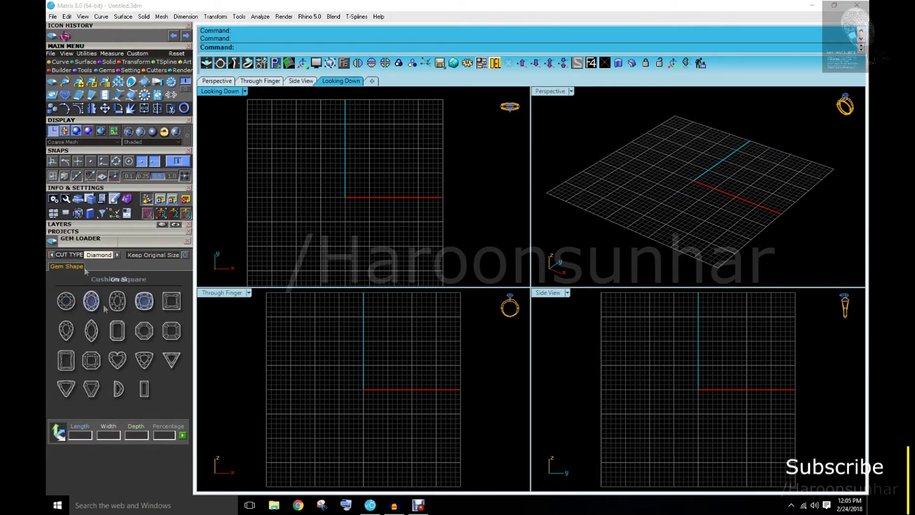
left_click(63, 304)
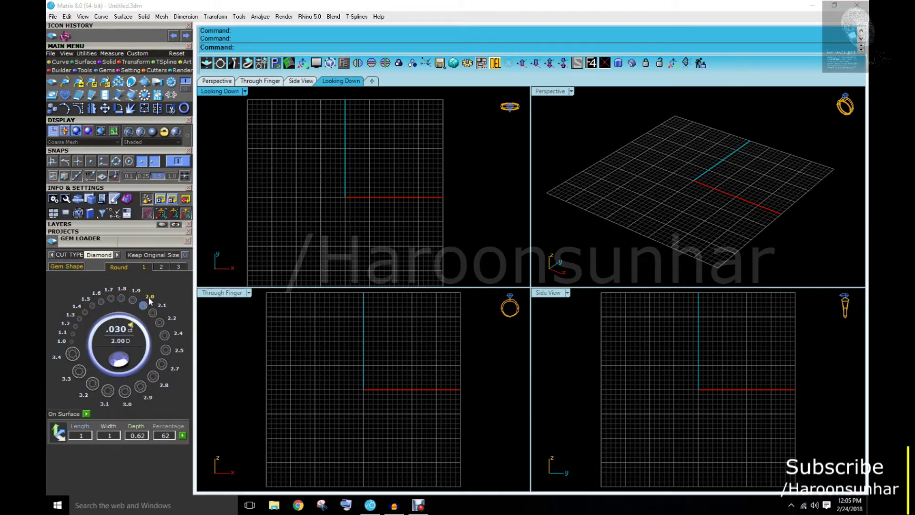
left_click(153, 313)
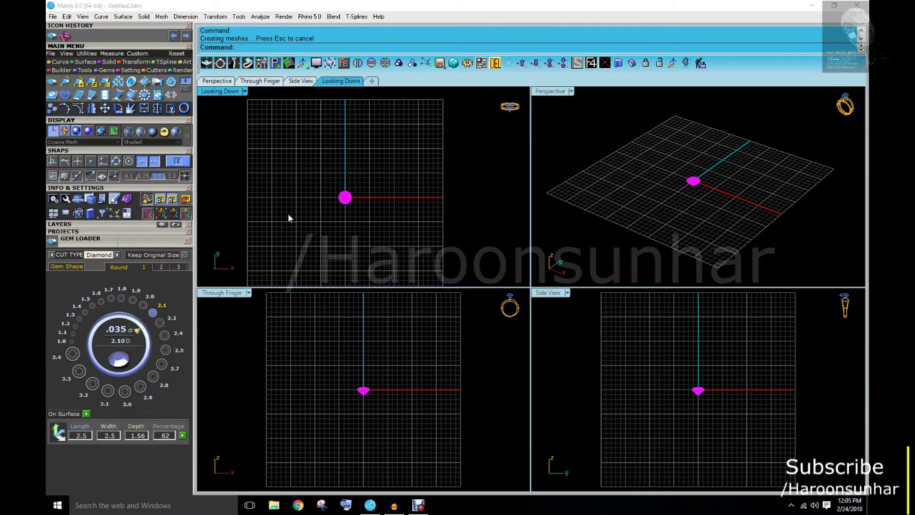
scroll(330, 191, "up", 2)
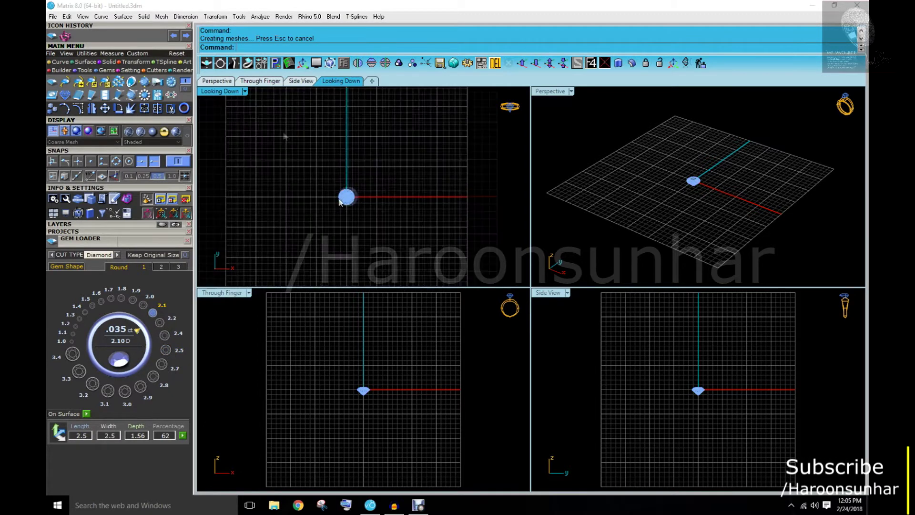
double_click(218, 91)
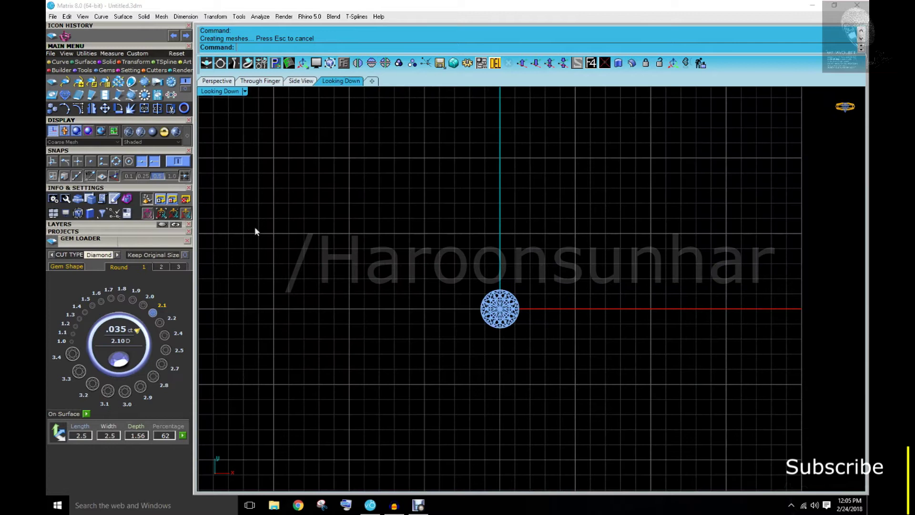
left_click(187, 241)
Draw a 2.8 mm square around the diamond with the Rectangle command's Center option, centred at 0,0,0
scroll(443, 329, "up", 3)
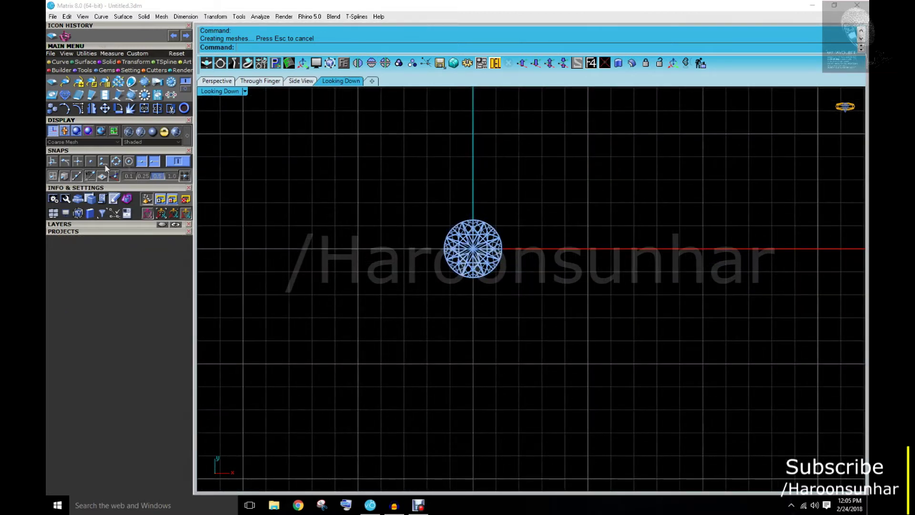
left_click(60, 63)
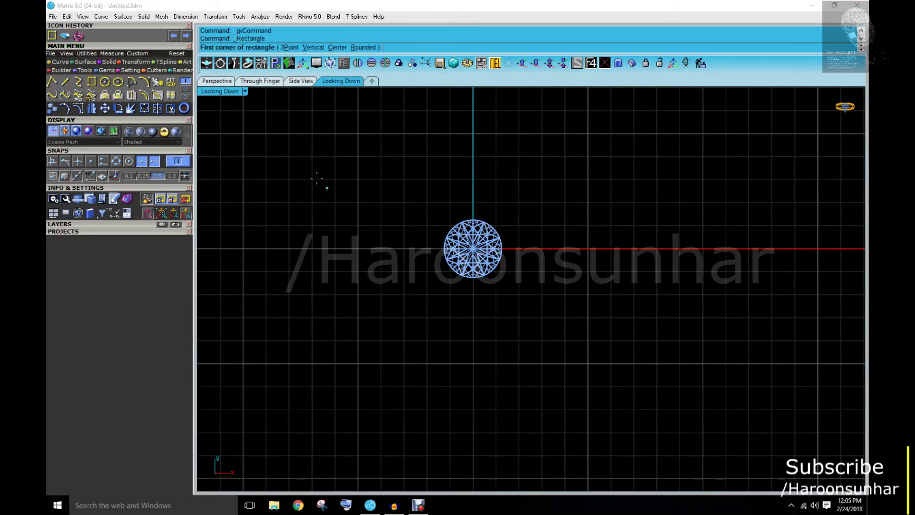
left_click(338, 48)
type("0,0,0")
key("Return")
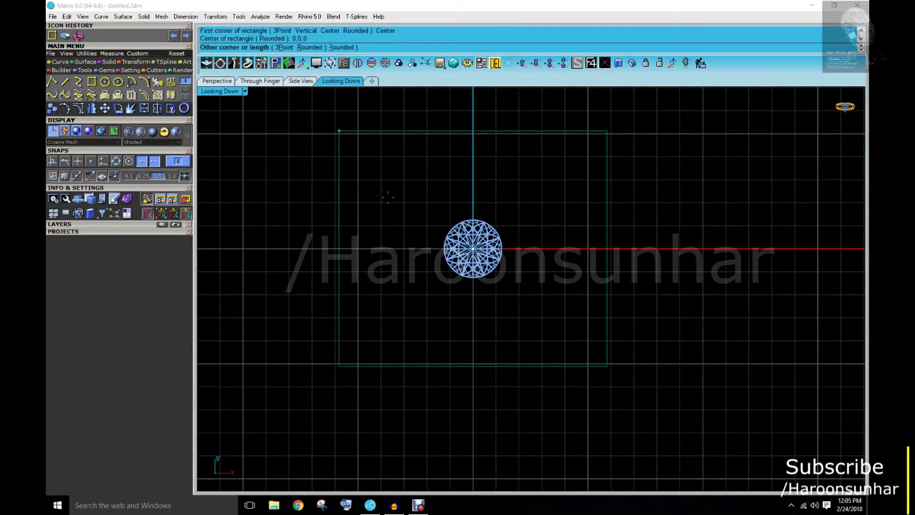
scroll(407, 221, "up", 3)
type("2.8")
key("Return")
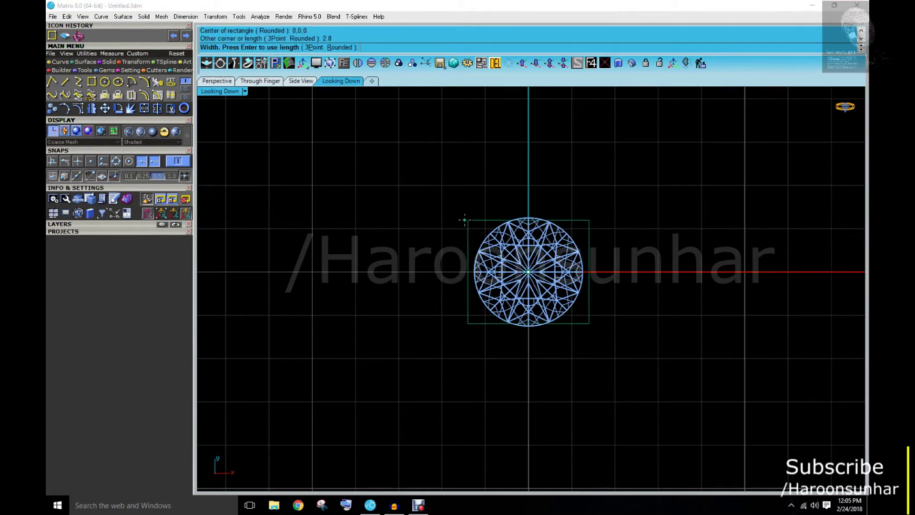
key("Return")
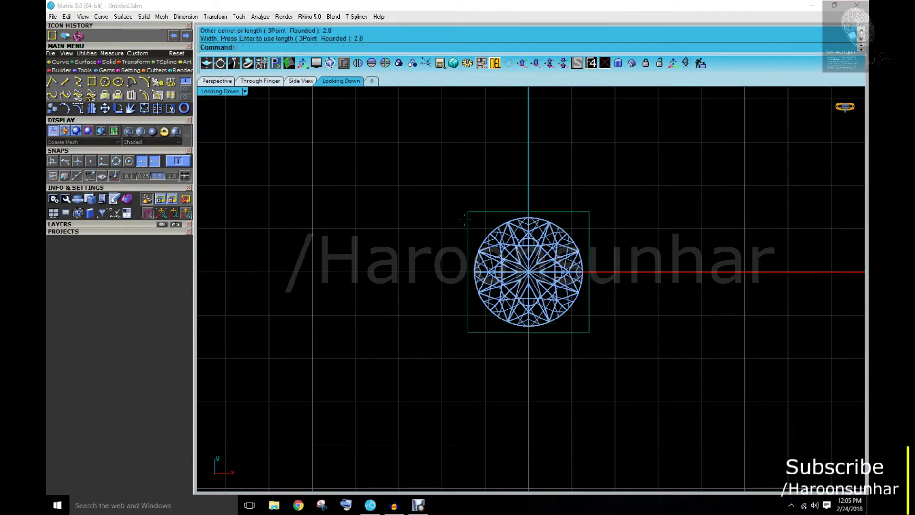
Offset the 2.8 mm square inward by 0.5 mm
scroll(501, 213, "up", 3)
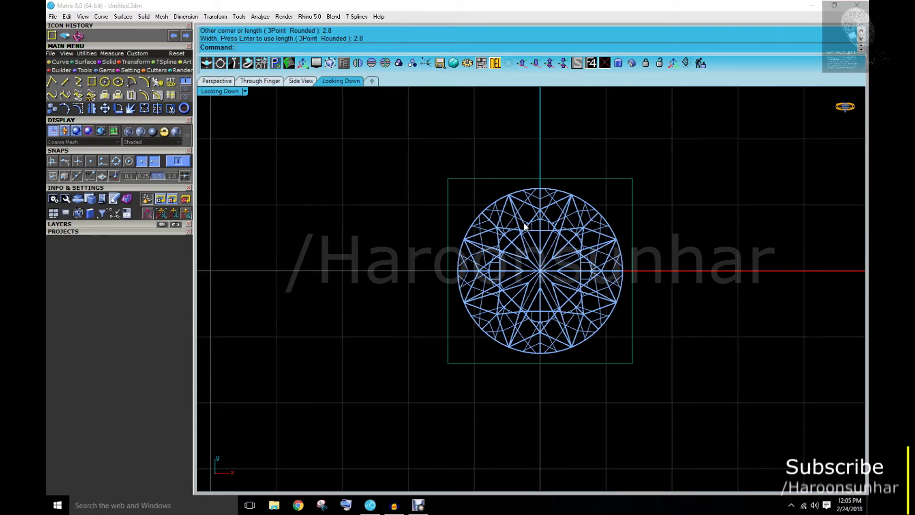
scroll(501, 179, "up", 3)
left_click(495, 179)
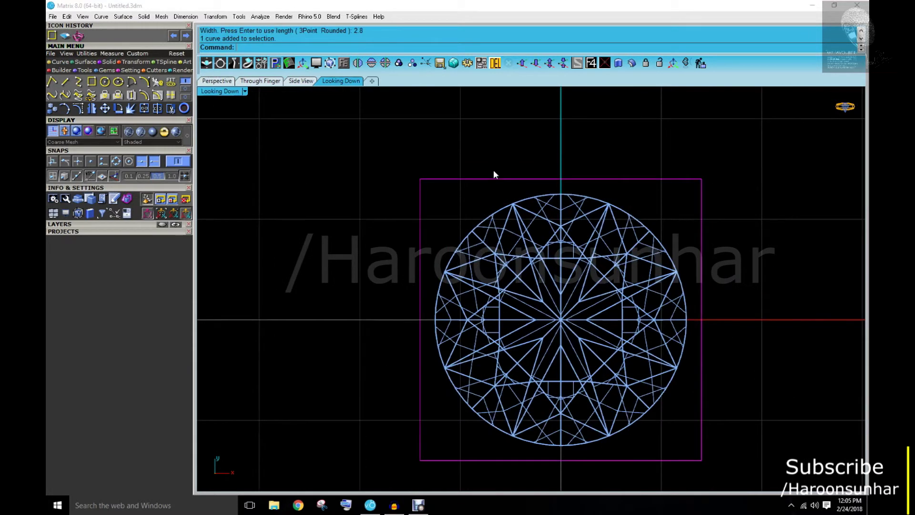
left_click(157, 82)
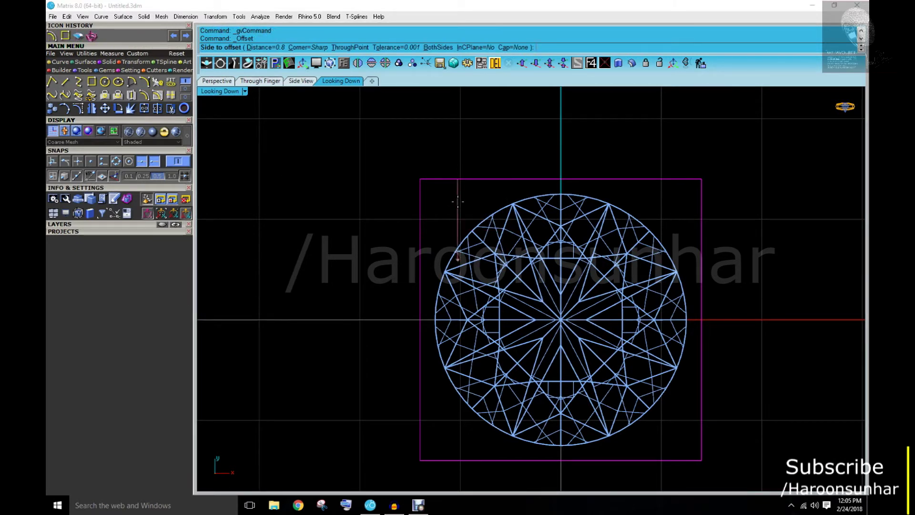
type(".5")
key("Return")
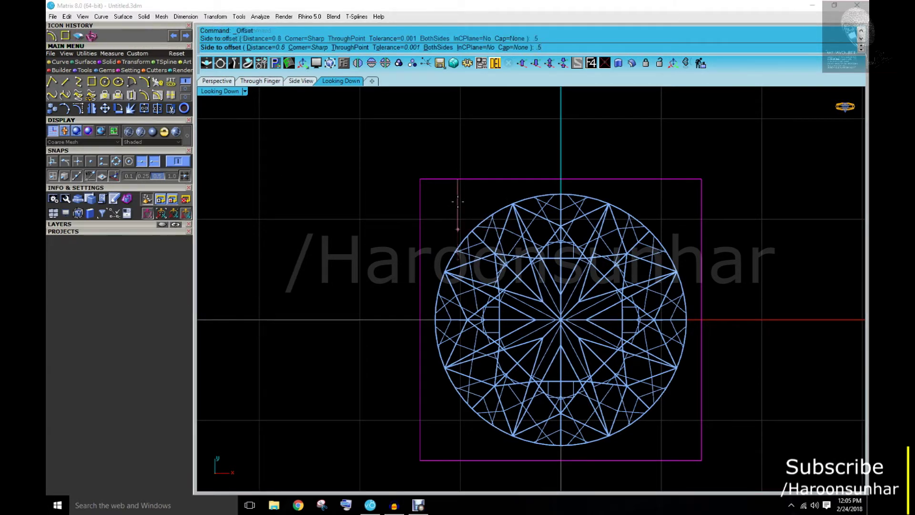
left_click(457, 201)
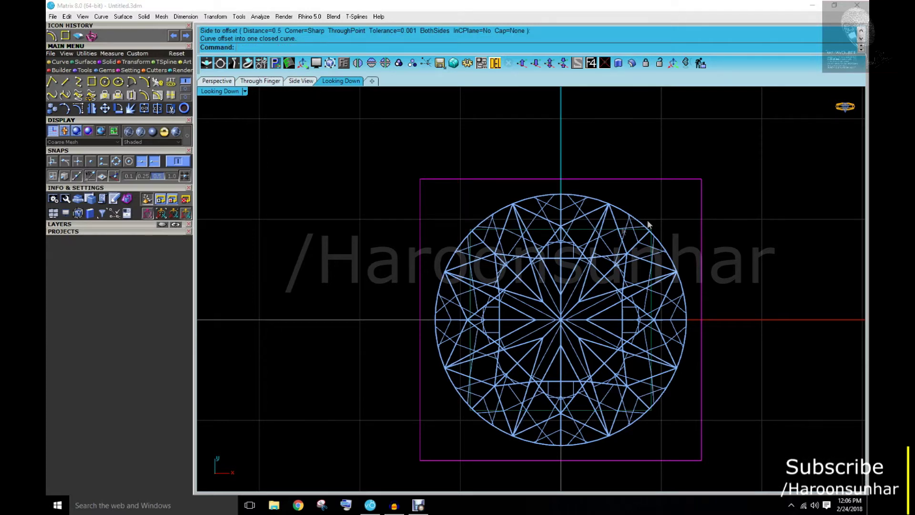
Extrude both concentric squares together as a solid by 2.5 mm in one direction only, working in the Through Finger view
scroll(654, 219, "up", 3)
scroll(655, 231, "up", 2)
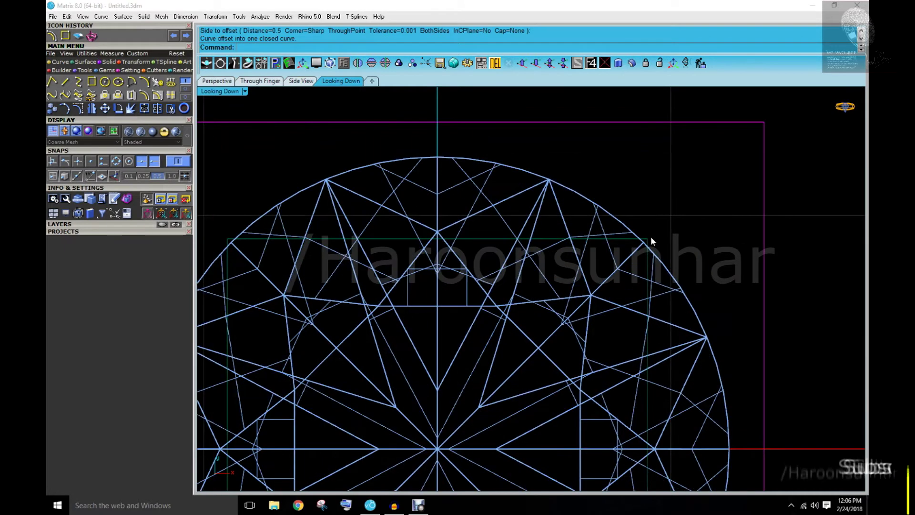
left_click(648, 239)
scroll(655, 235, "down", 3)
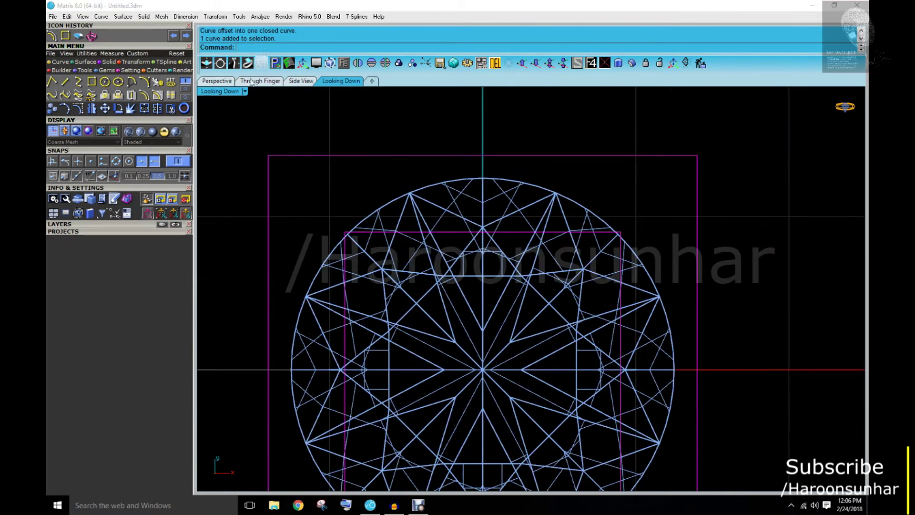
left_click(251, 83)
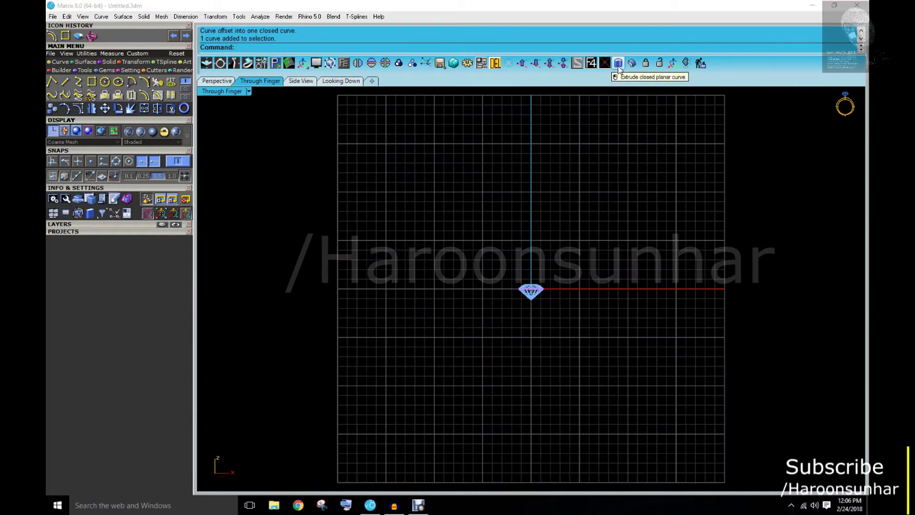
left_click(619, 67)
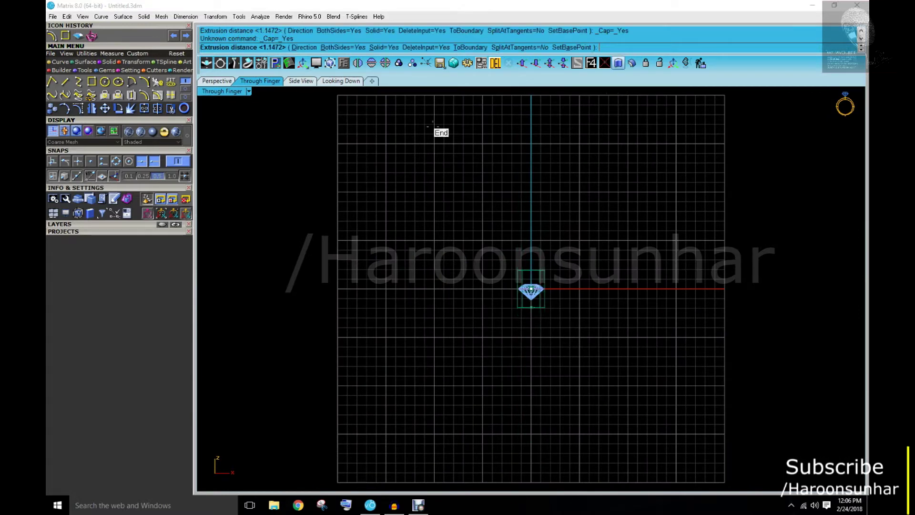
left_click(343, 47)
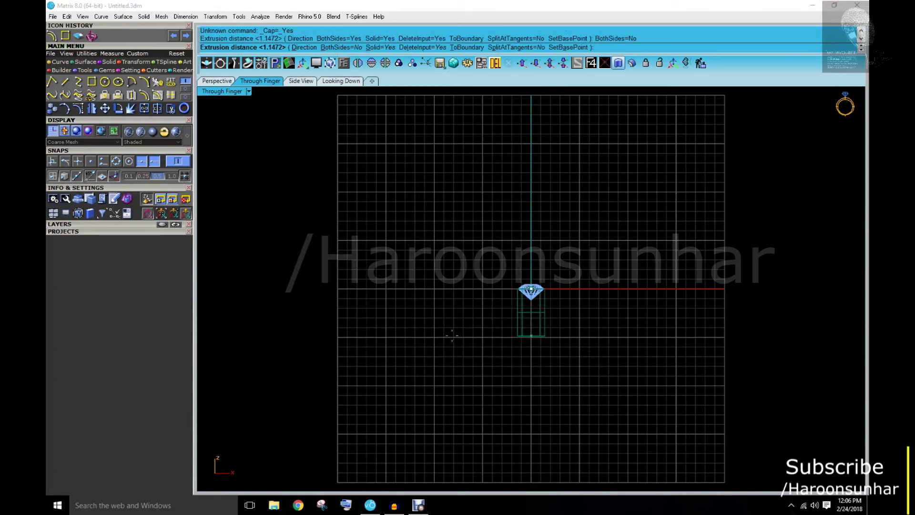
type("2.5")
key("Return")
scroll(524, 267, "up", 3)
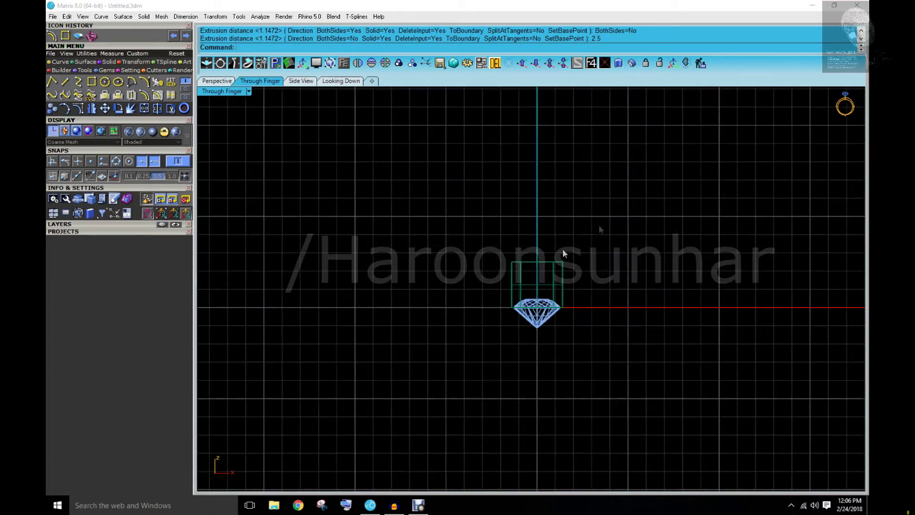
Undo the 2.5 mm extrusion and extrude the two squares 3 mm instead
left_click(546, 259)
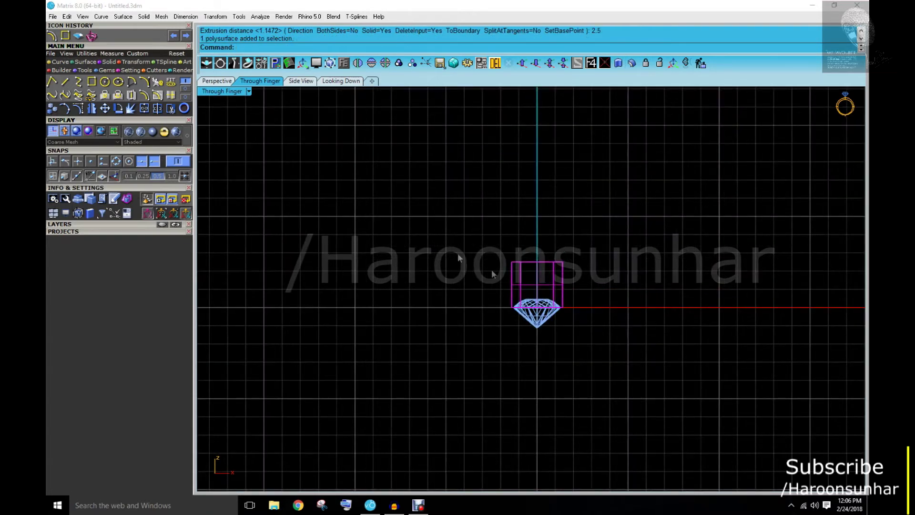
right_click(263, 180)
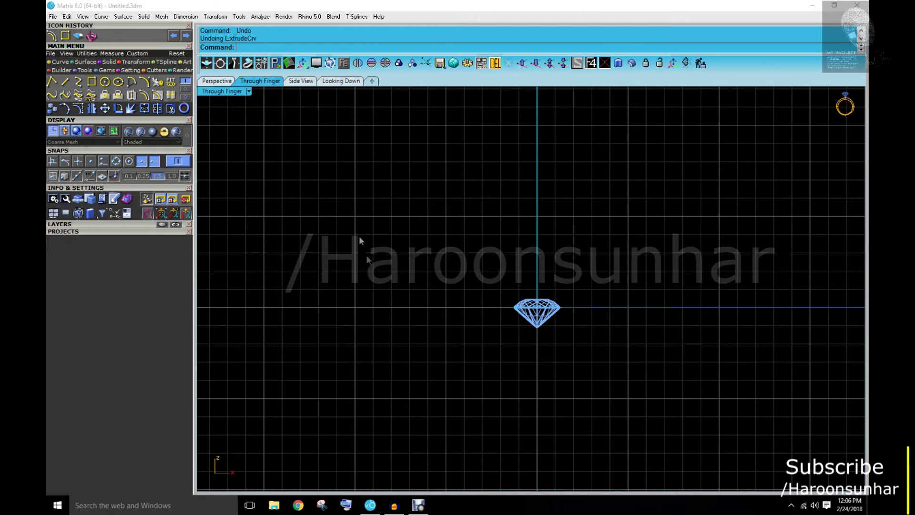
type("3")
key("Return")
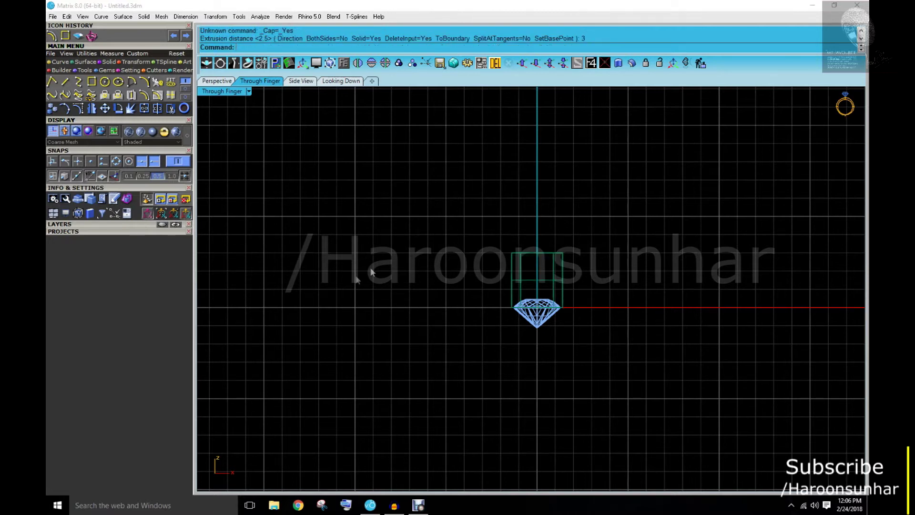
Move the hollow square block straight down with the gumball until its upper face lies on the diamond's girdle plane
right_click_drag(449, 269, 444, 242)
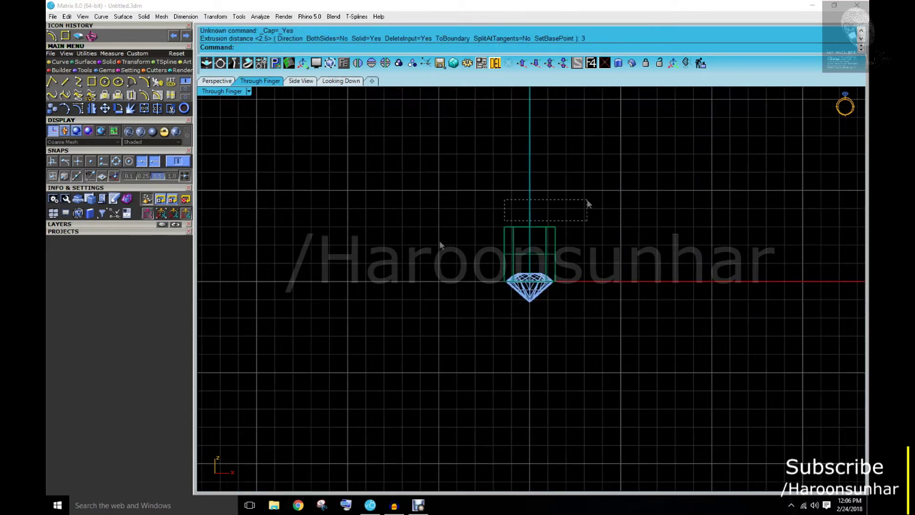
left_click(521, 233)
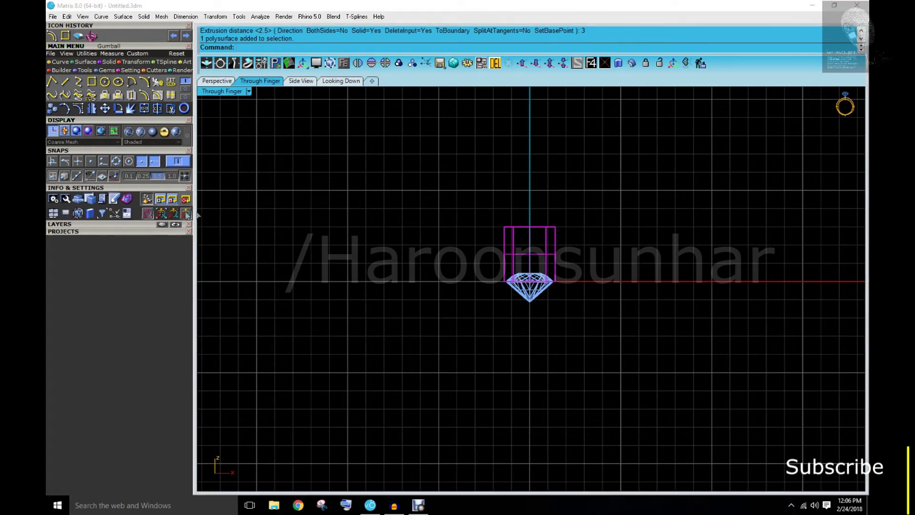
left_click_drag(530, 253, 524, 282)
left_click(476, 271)
scroll(564, 259, "down", 1)
scroll(564, 253, "down", 2)
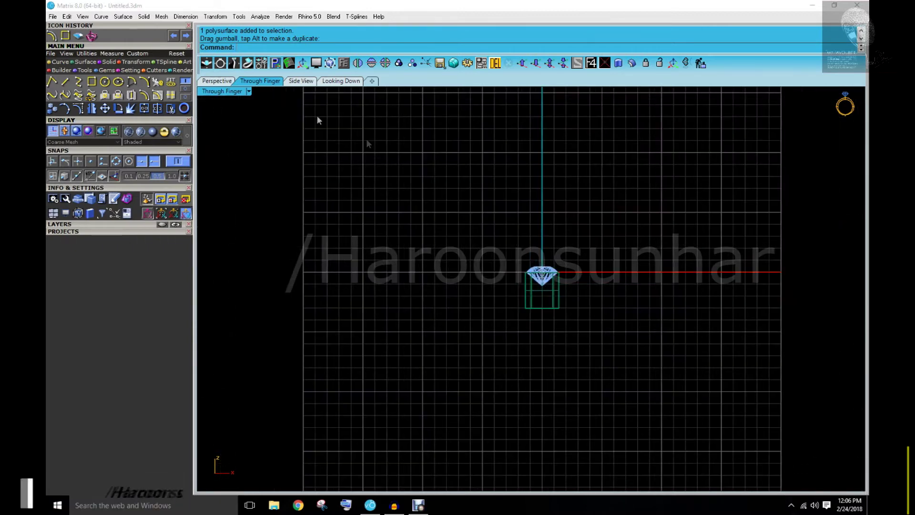
Load the round diamond into the Scallop Bezel cutter builder, working in the Perspective view
left_click(217, 81)
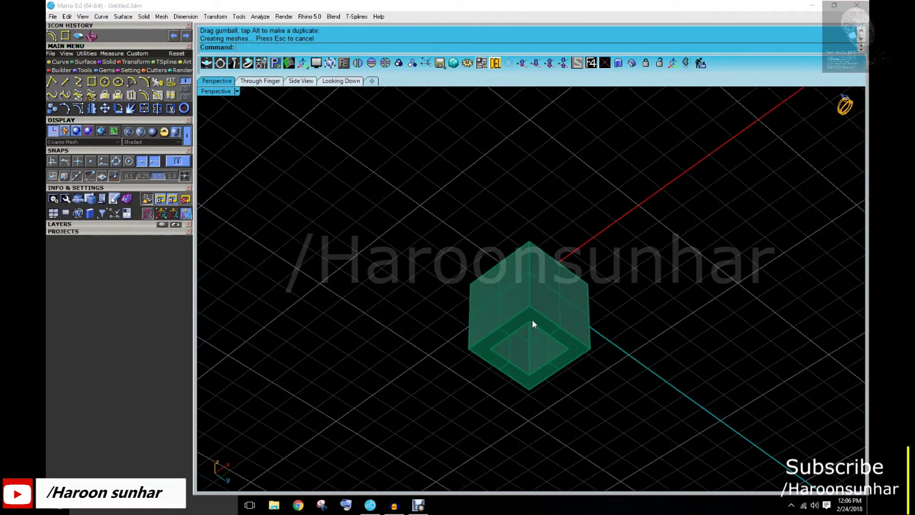
scroll(520, 279, "up", 5)
right_click_drag(520, 278, 511, 310)
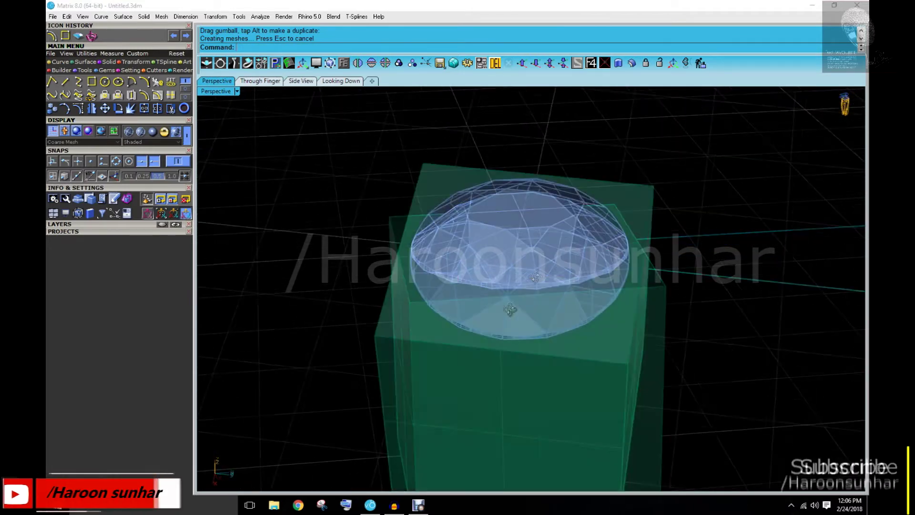
right_click_drag(523, 280, 558, 244)
left_click(555, 262)
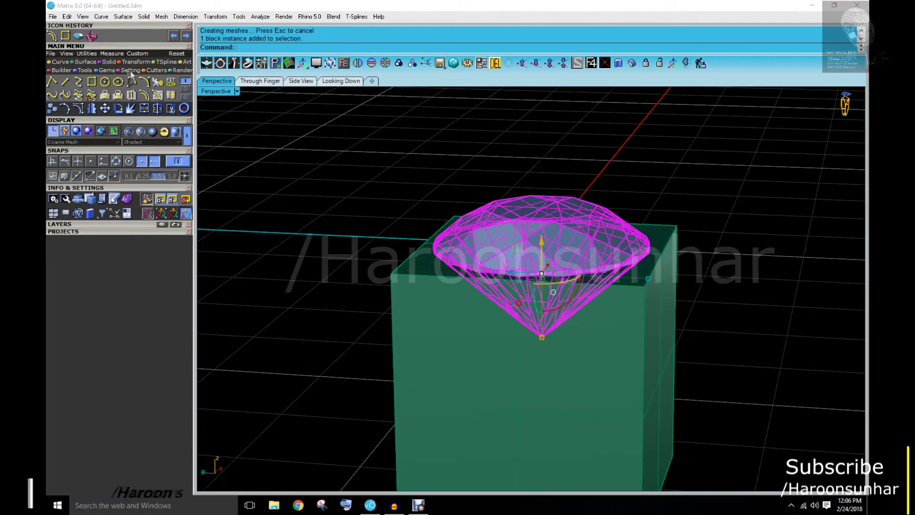
mouse_move(119, 84)
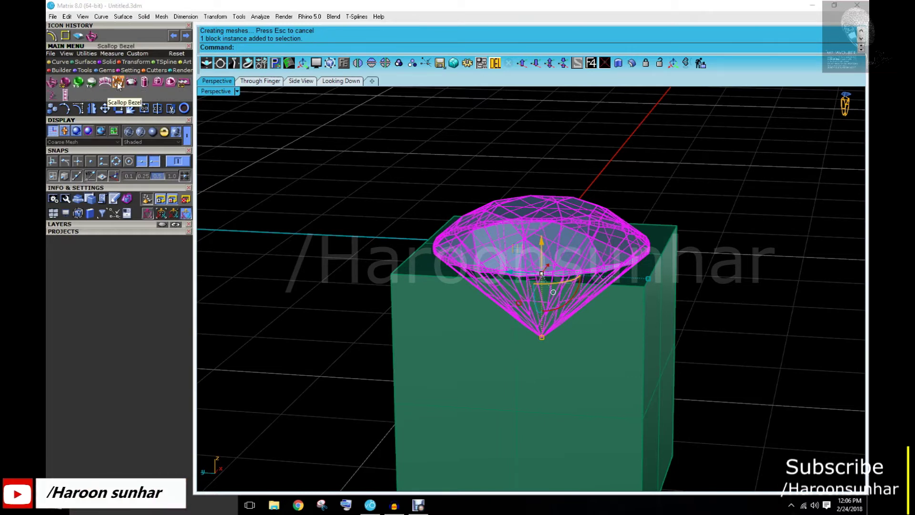
left_click(118, 82)
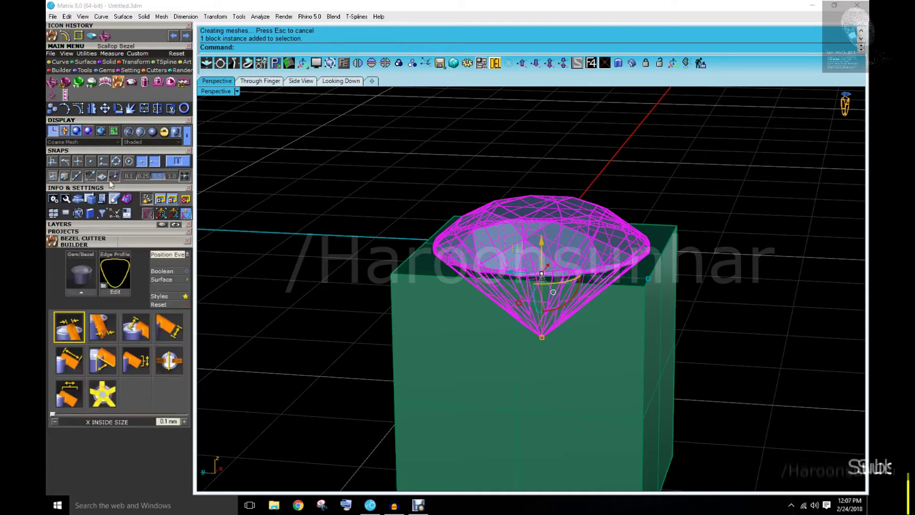
left_click(86, 292)
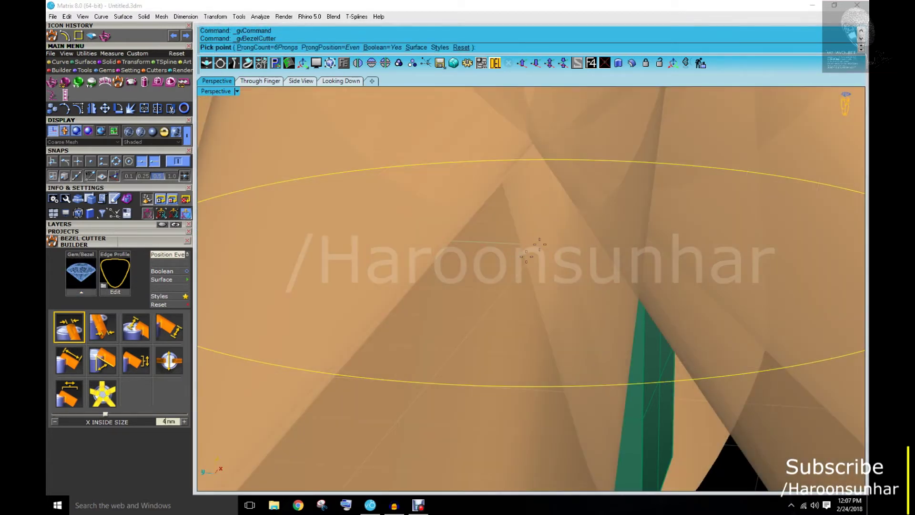
Set the number of bezel cutters around the diamond to 4
scroll(540, 245, "down", 3)
right_click_drag(540, 245, 563, 277)
scroll(461, 255, "up", 1)
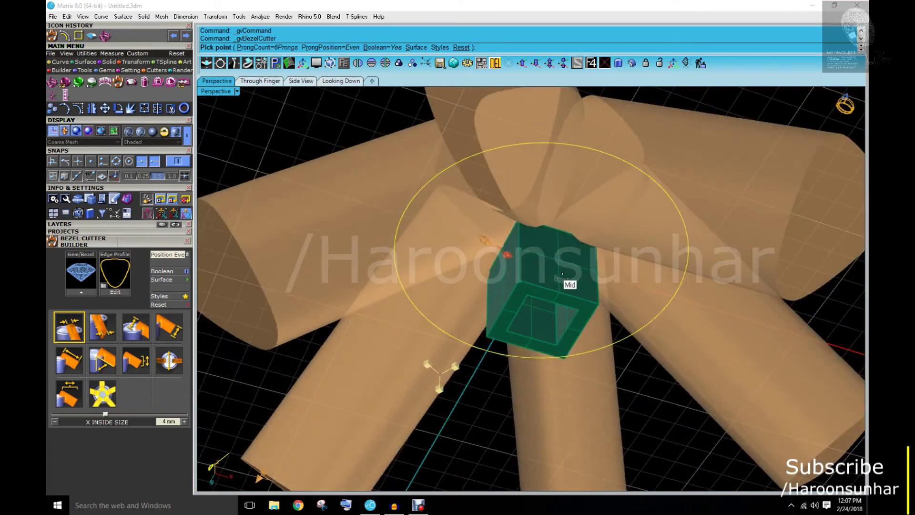
scroll(563, 276, "down", 3)
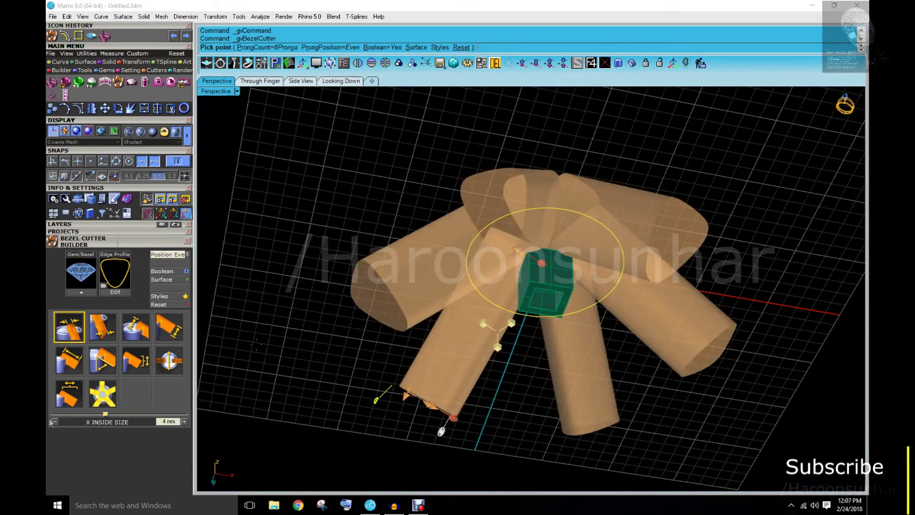
left_click(103, 393)
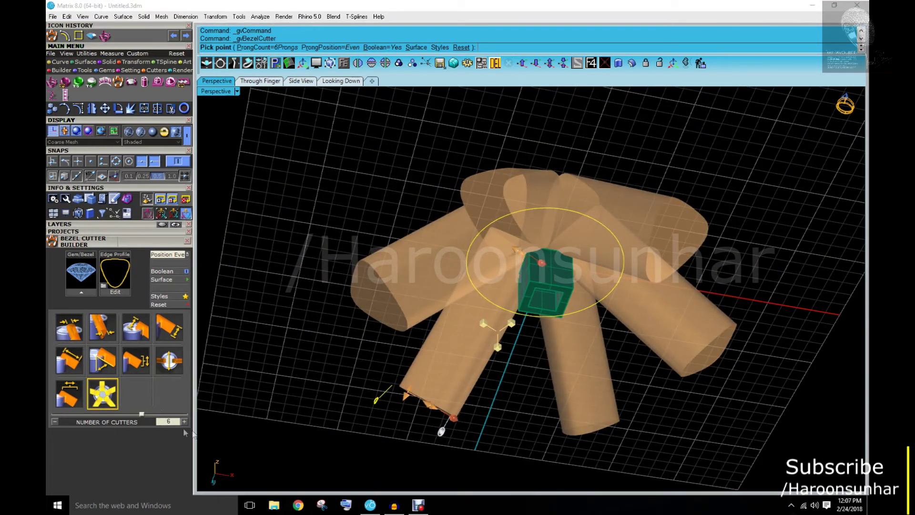
double_click(167, 421)
type("4")
key("Return")
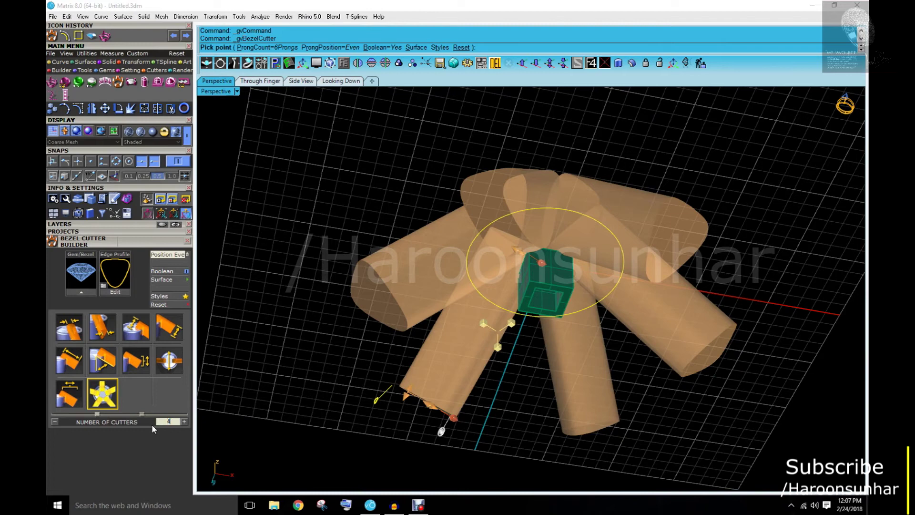
right_click_drag(346, 292, 521, 263)
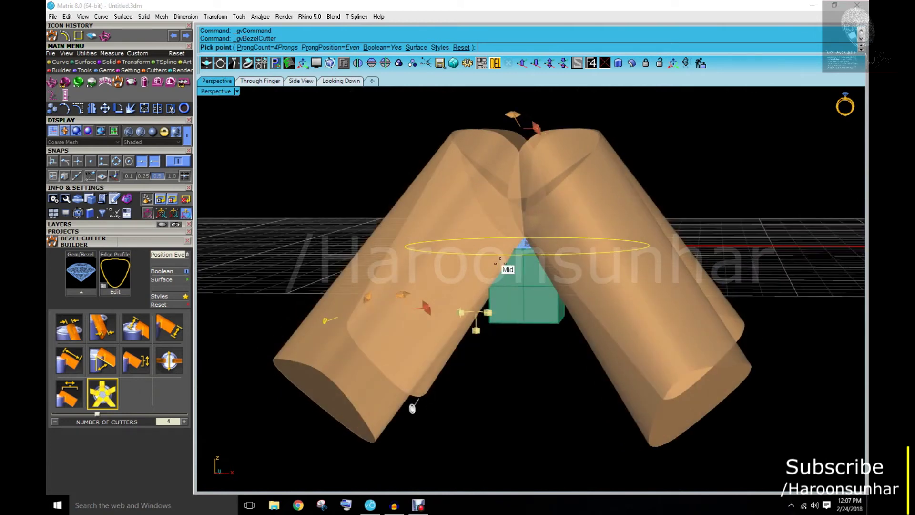
Switch the cutter position to Odd so the four cutters cross the middles of the block's sides
left_click(173, 257)
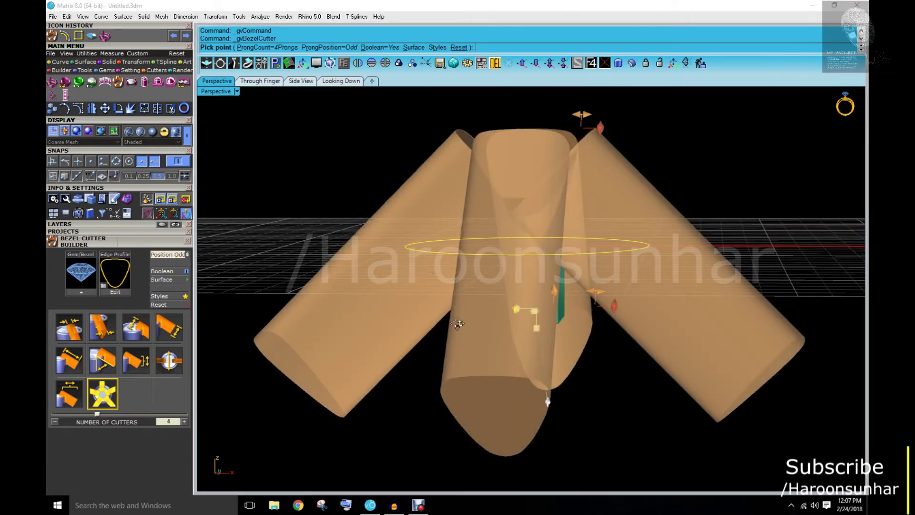
right_click_drag(458, 324, 505, 296)
scroll(505, 245, "up", 10)
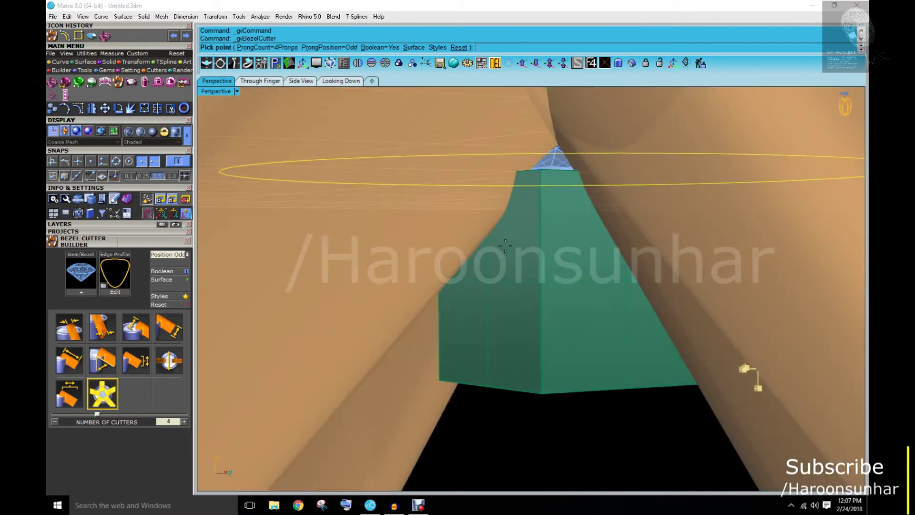
right_click_drag(505, 245, 392, 76)
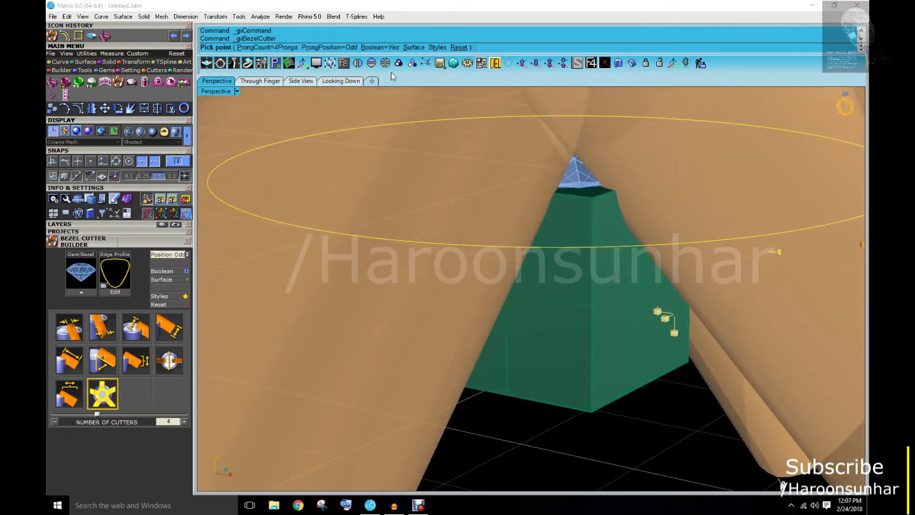
Assign the hollow square block as the surface to be cut by the four bezel cutters
left_click(411, 47)
left_click(596, 315)
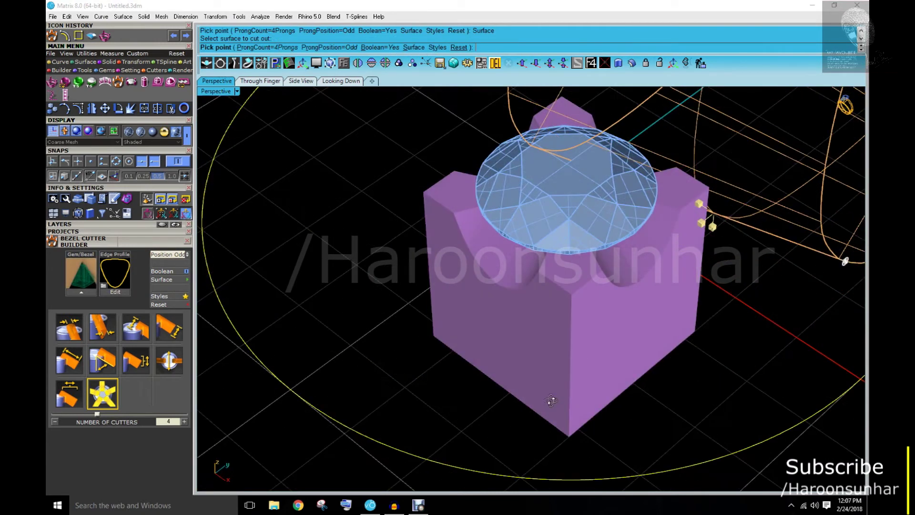
right_click_drag(551, 400, 542, 271)
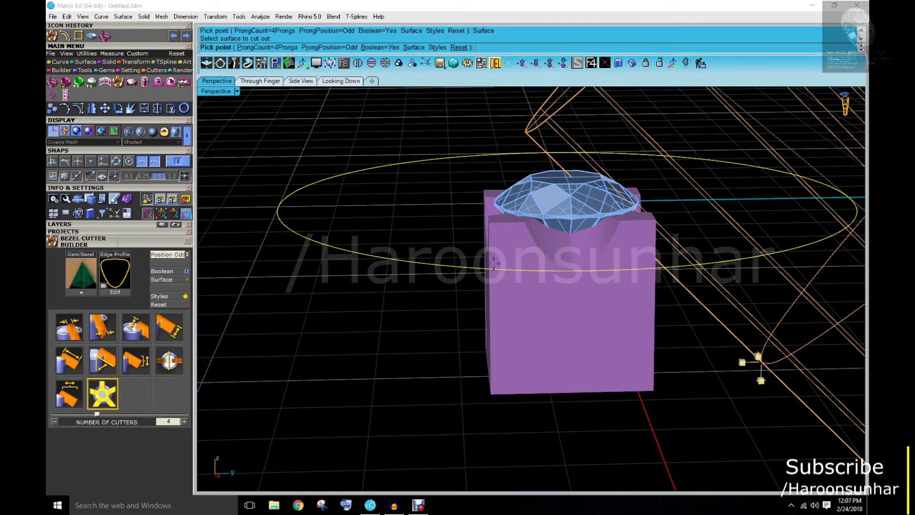
Replace the cutter's edge profile with the rectangular bezel 001.cpt profile from the profile library
left_click(103, 286)
scroll(206, 186, "down", 5)
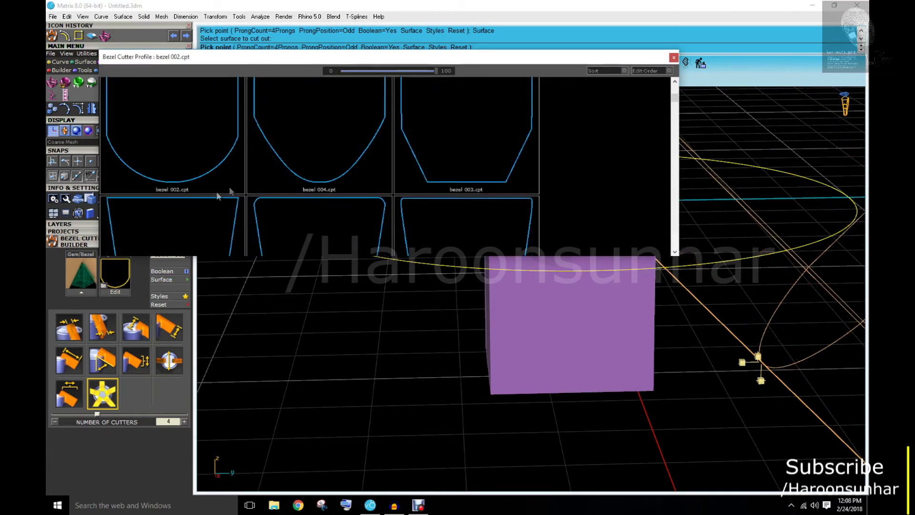
scroll(229, 190, "down", 8)
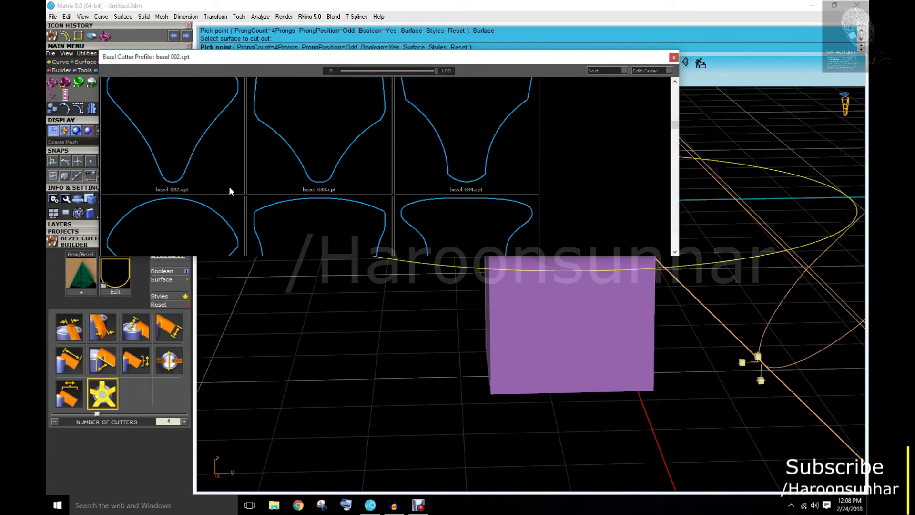
scroll(230, 190, "down", 3)
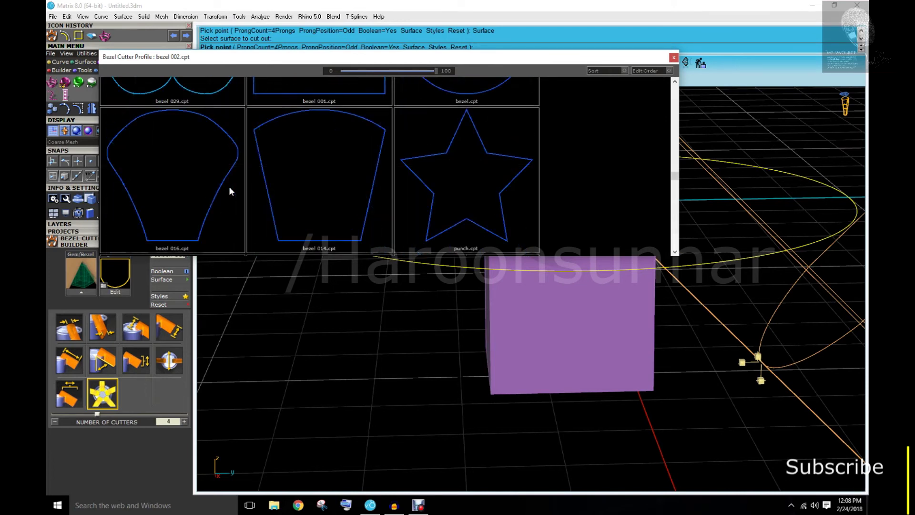
scroll(230, 189, "down", 3)
left_click(322, 162)
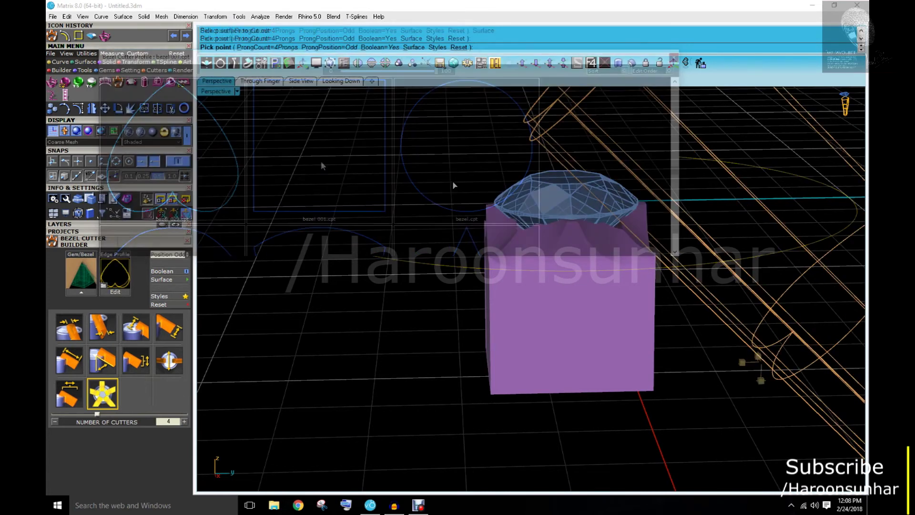
right_click_drag(491, 297, 476, 248)
scroll(487, 258, "down", 4)
right_click_drag(519, 272, 493, 248)
Set both the X inside size and the X outside size of the cutters to 1 mm
left_click(69, 333)
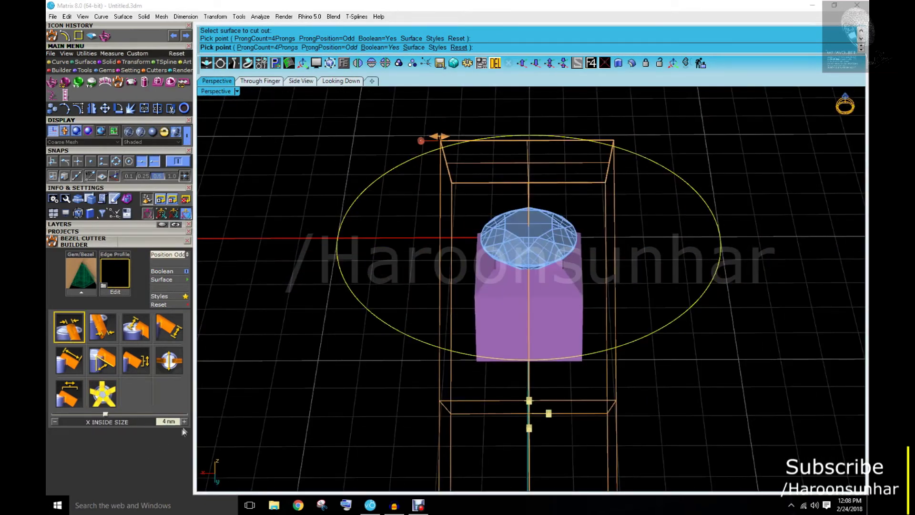
type("1")
key("Return")
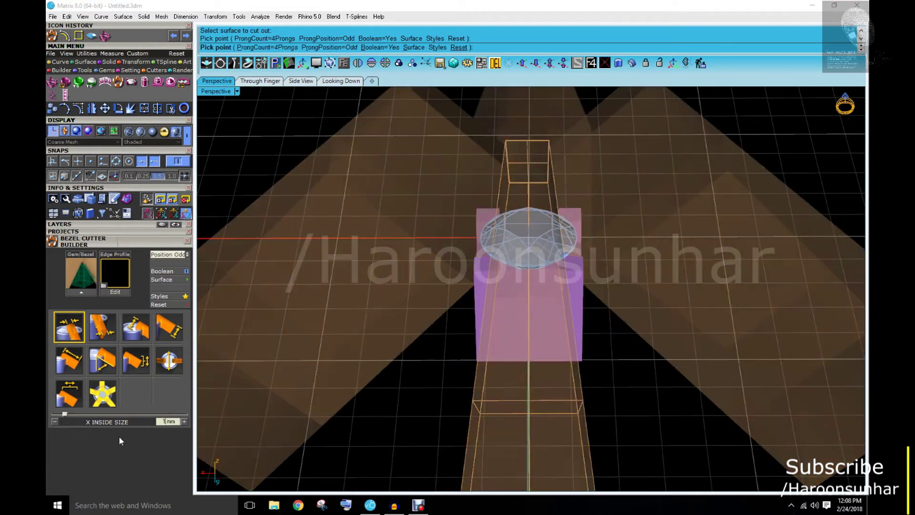
left_click(91, 330)
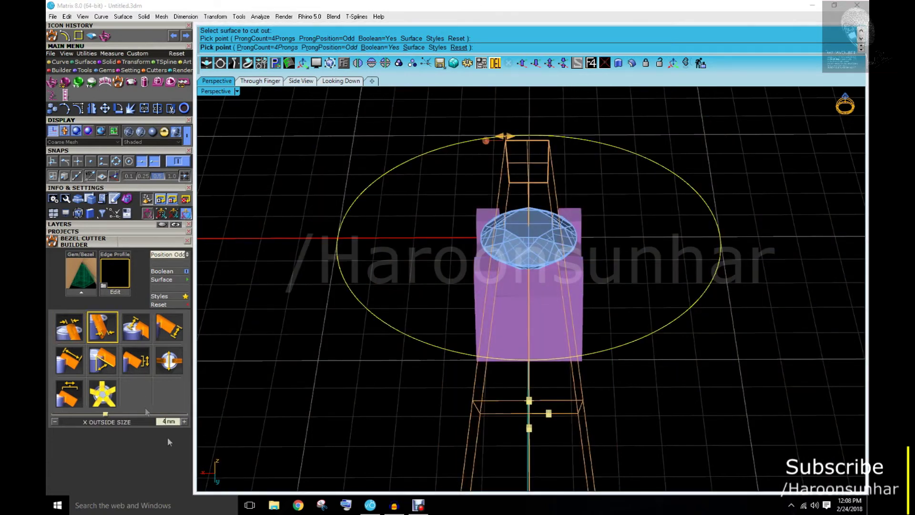
type("1")
key("Return")
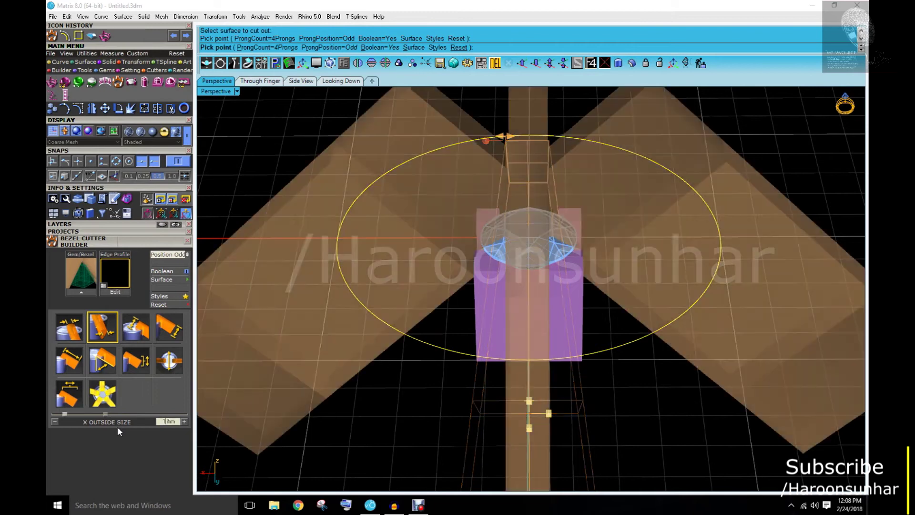
Lower the four cutters to a Z offset of about -3.43 mm to deepen the notches in the block
right_click_drag(543, 362, 600, 296)
scroll(640, 307, "up", 4)
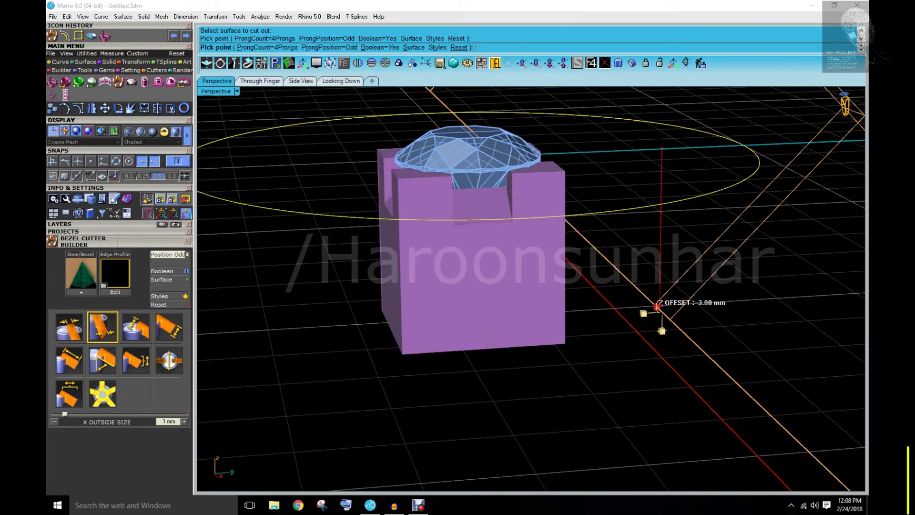
left_click_drag(657, 306, 657, 325)
right_click_drag(646, 328, 467, 262)
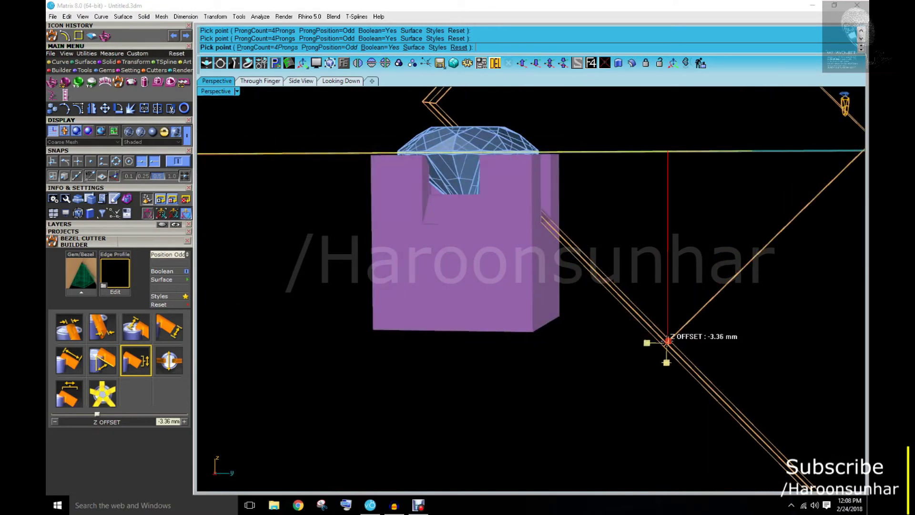
left_click_drag(667, 340, 668, 344)
right_click_drag(503, 248, 507, 216)
Check the notch depth in the Through Finger view and lower the cutters slightly further in Perspective
left_click(260, 81)
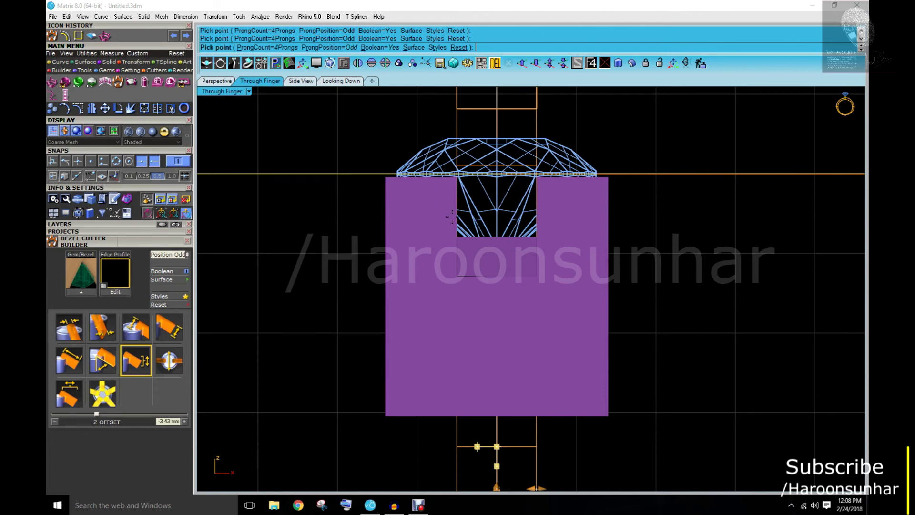
left_click(213, 82)
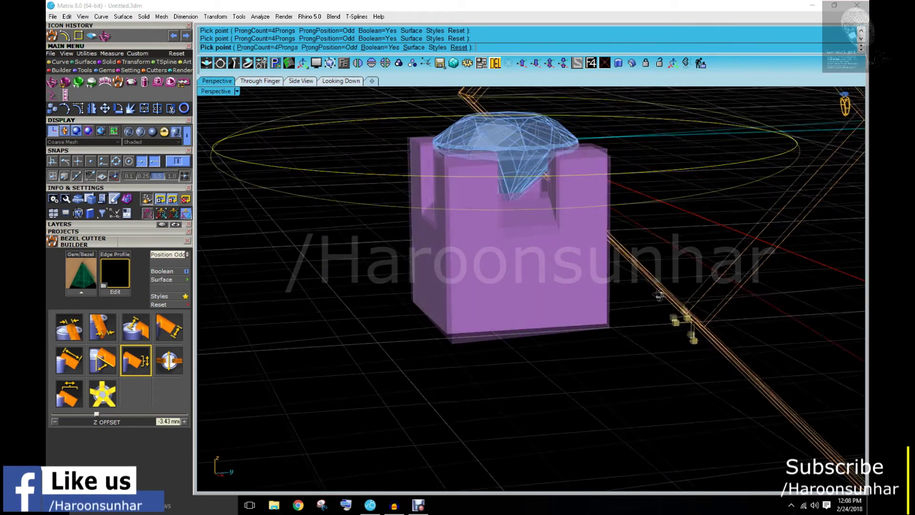
scroll(683, 310, "up", 5)
left_click_drag(682, 310, 635, 327)
right_click_drag(635, 327, 97, 308)
scroll(503, 248, "up", 3)
Widen the notches by setting the cutters' X inside size and X outside size to 1.5 mm
left_click(69, 327)
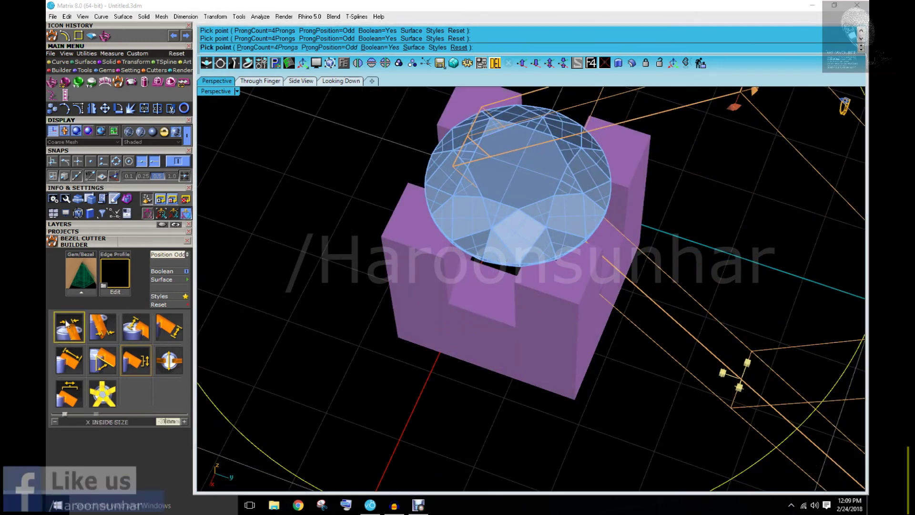
type("1.5")
key("Return")
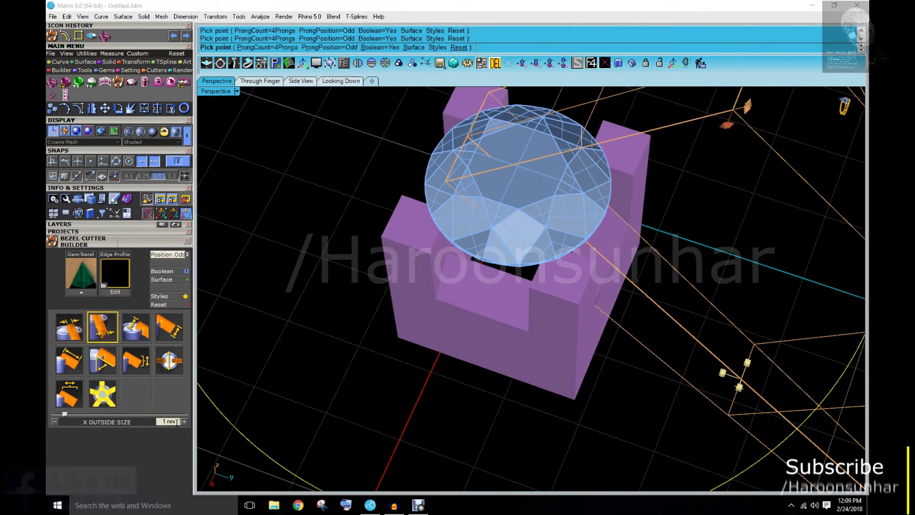
key("Return")
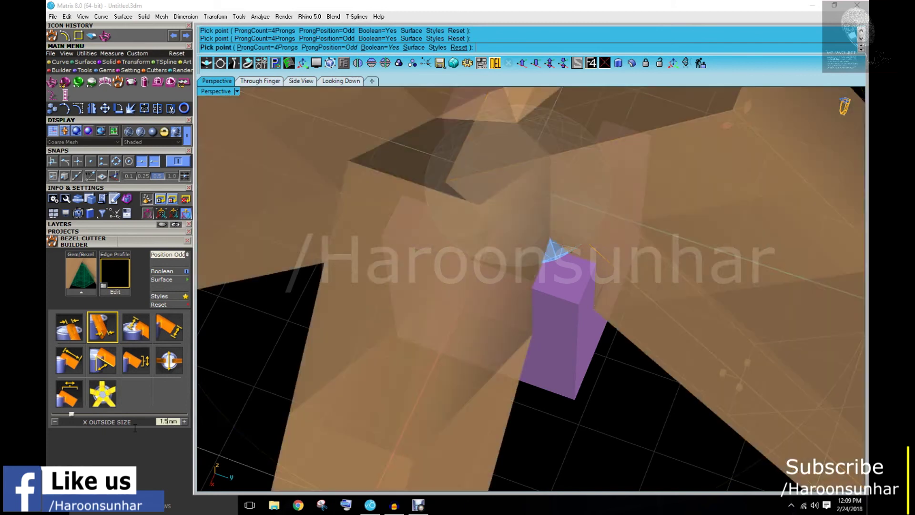
right_click_drag(505, 229, 533, 220)
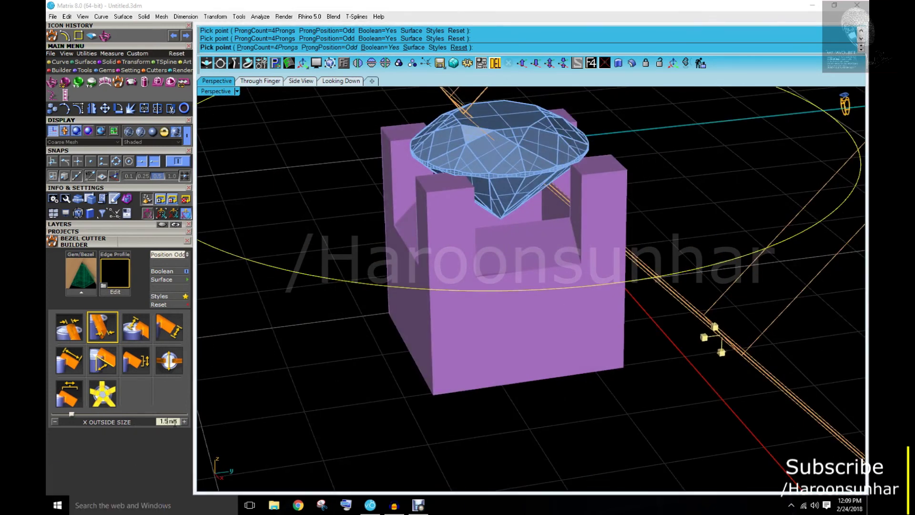
Set the cutters' X outside size and X inside size to 1.3 mm
type("1.3")
key("Return")
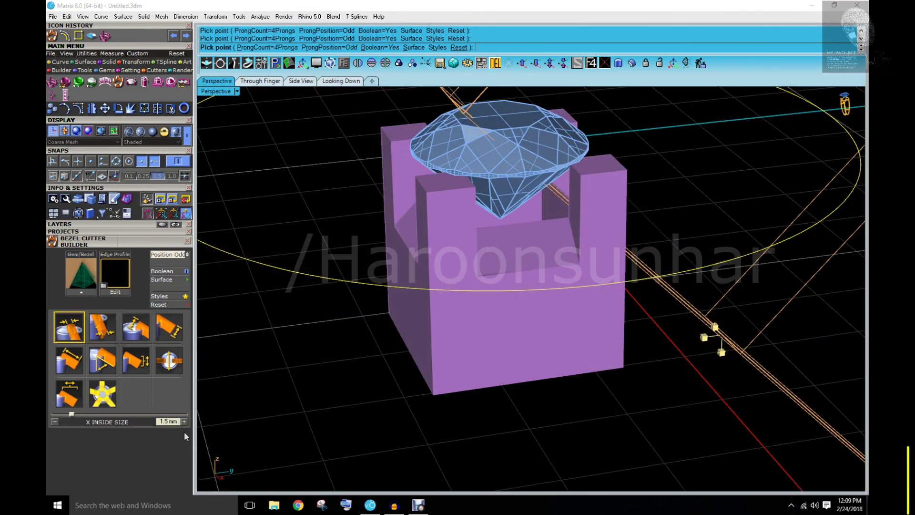
left_click(175, 421)
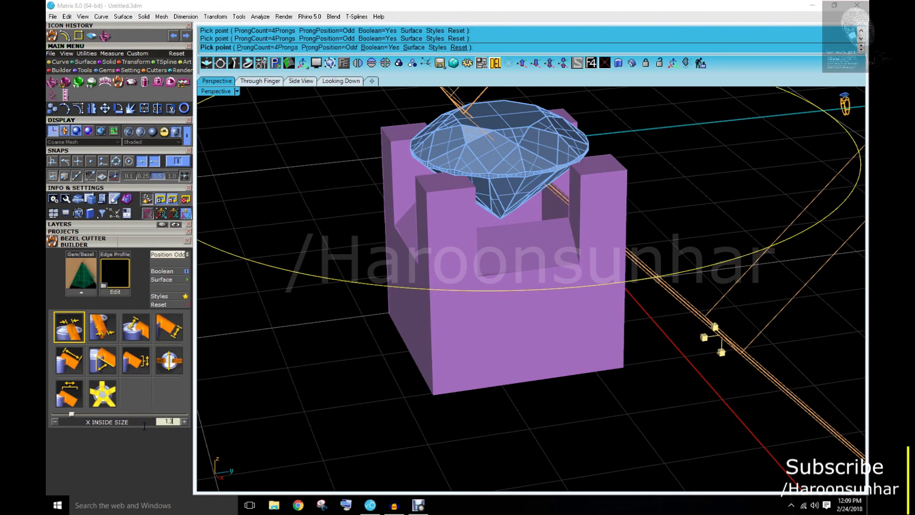
type("1.3")
key("Return")
Finish the bezel cut and move the diamond slightly down with the gumball so it sits between the four prongs
right_click_drag(365, 298, 500, 154)
left_click(498, 189)
right_click_drag(498, 189, 506, 171)
left_click_drag(505, 136, 505, 143)
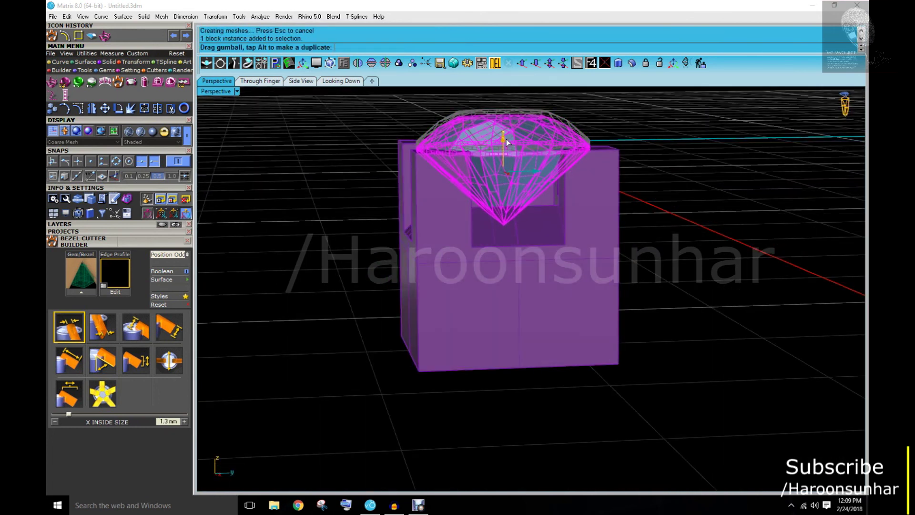
left_click(698, 154)
right_click_drag(697, 153, 585, 278)
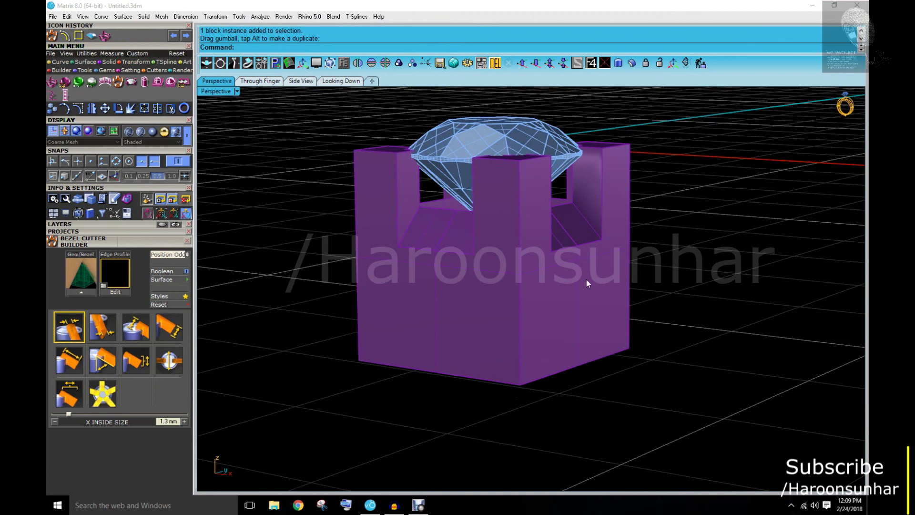